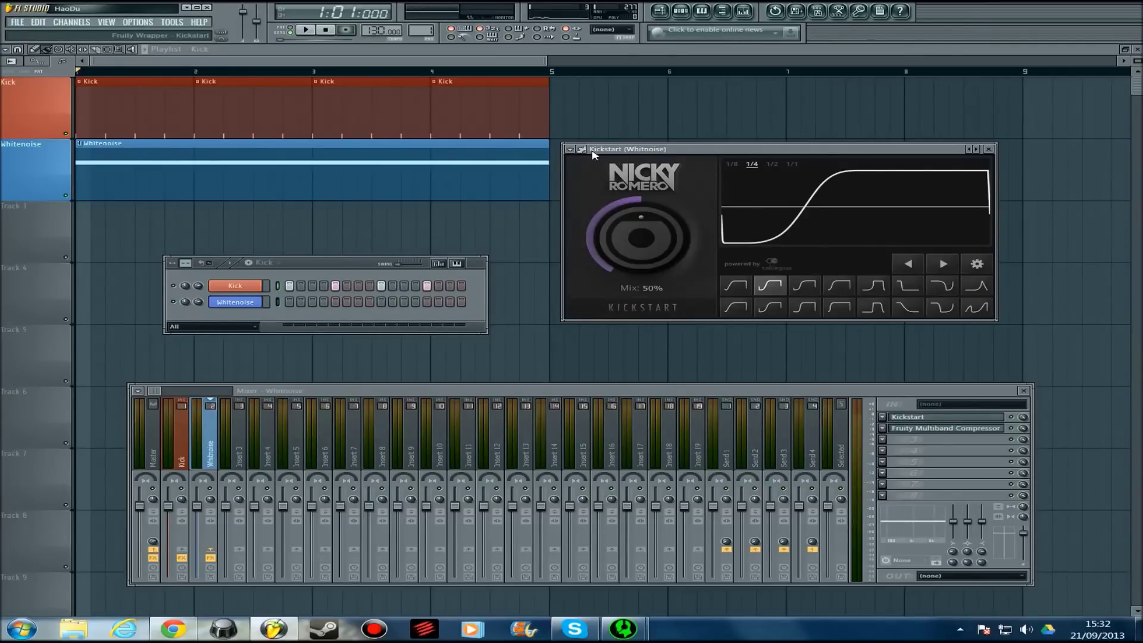
# Step: Reposition the Kickstart window slightly lower, then back up near its original spot
pyautogui.moveTo(781, 156)
pyautogui.mouseDown()
pyautogui.moveTo(732, 221)
pyautogui.moveTo(744, 202)
pyautogui.moveTo(787, 184)
pyautogui.moveTo(778, 158)
pyautogui.mouseUp()
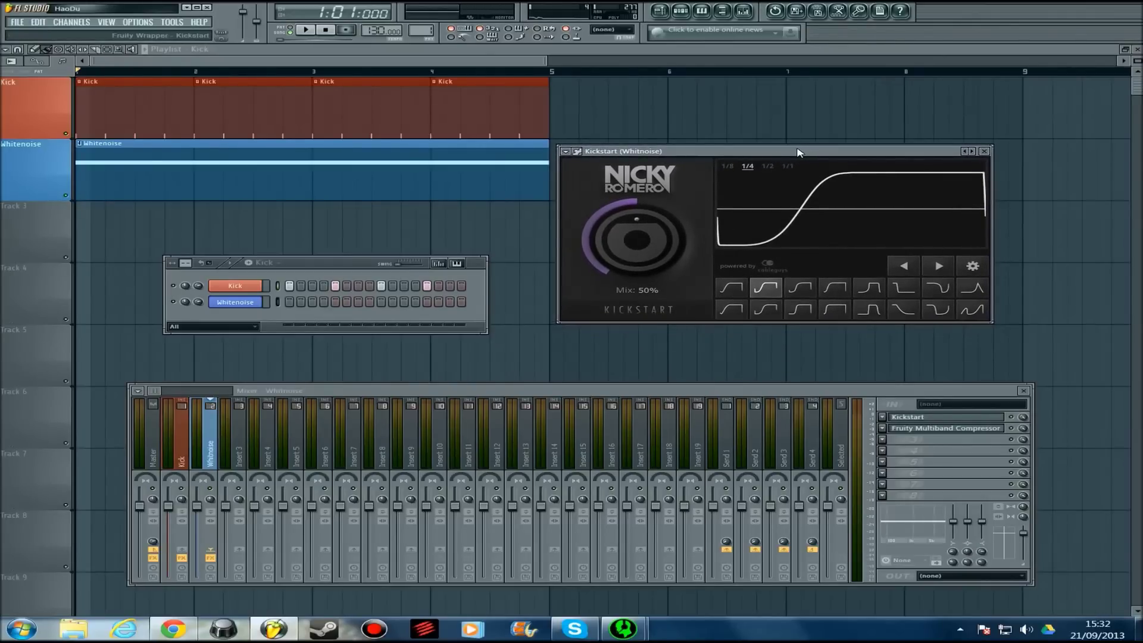
pyautogui.moveTo(798, 151); pyautogui.dragTo(801, 191)
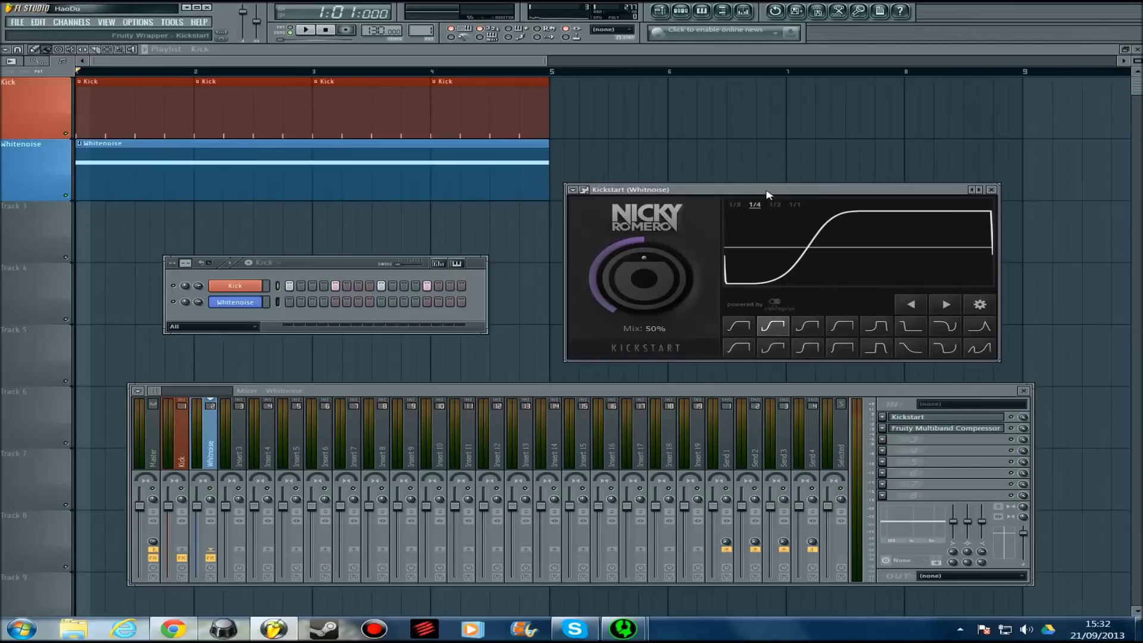
pyautogui.moveTo(767, 194); pyautogui.dragTo(764, 171)
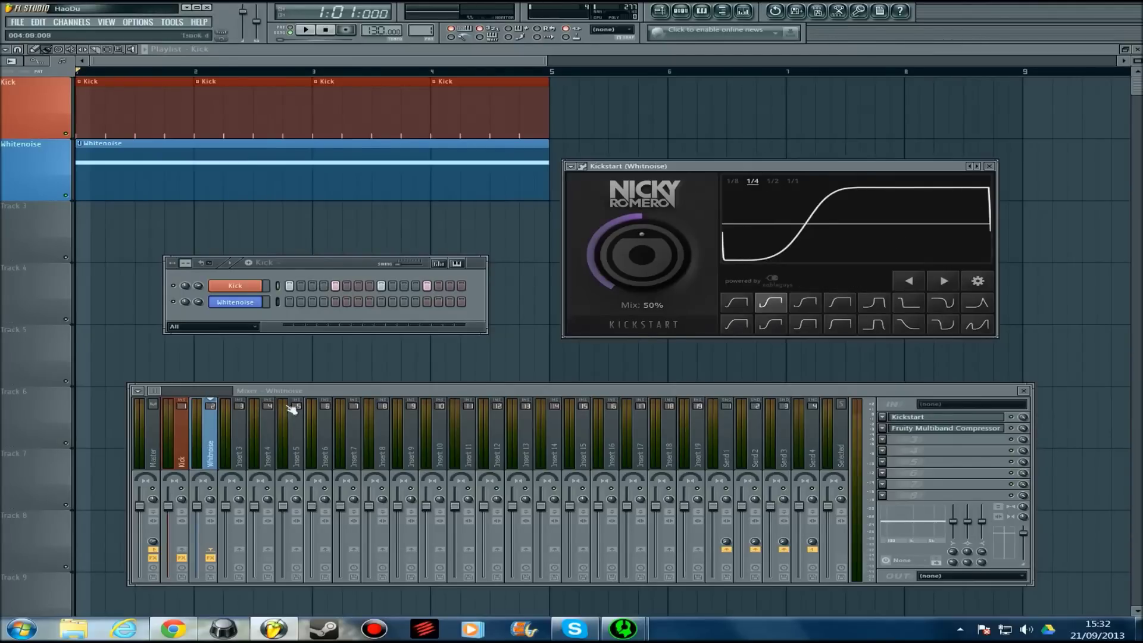
# Step: Audition the ducking with Kickstart mix at about 38% and 0%, then restore 50%
pyautogui.click(307, 30)
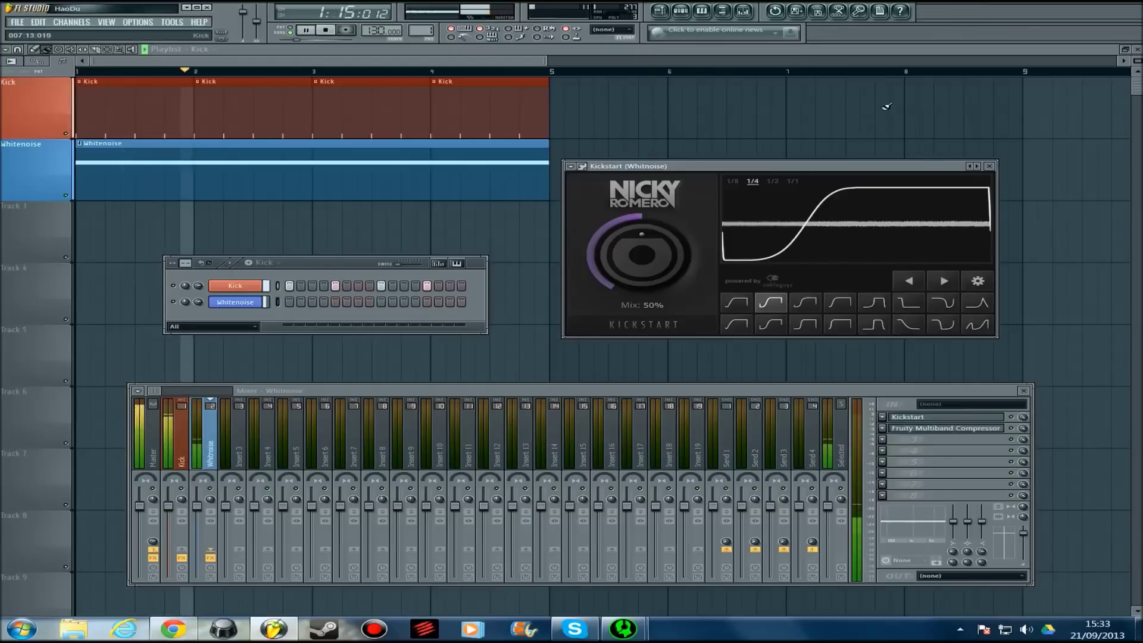
pyautogui.press('space')
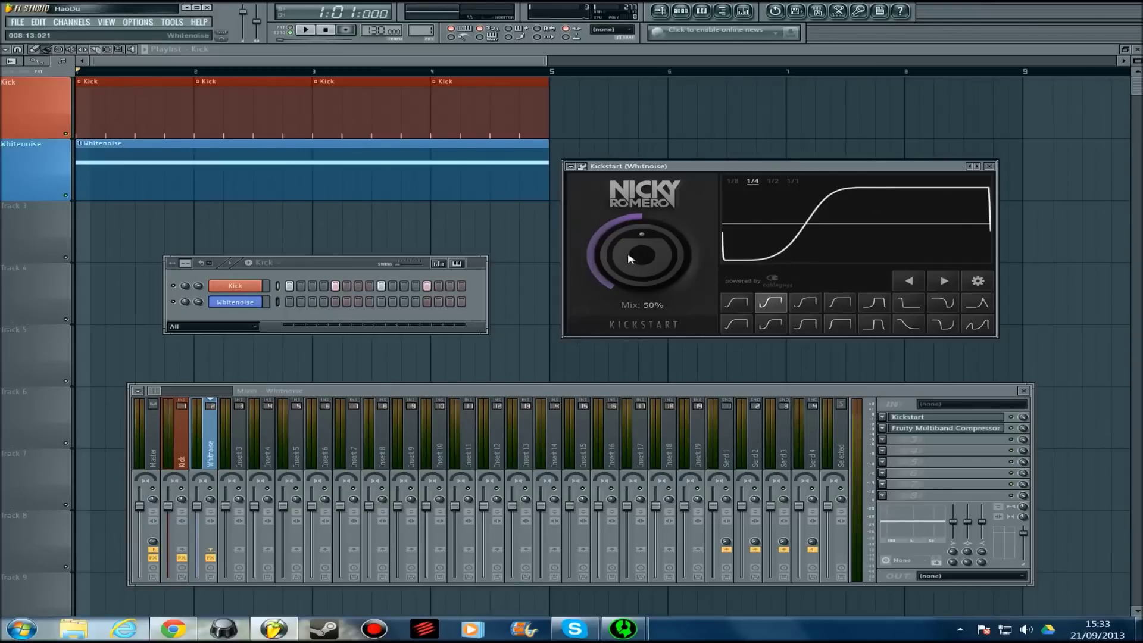
pyautogui.moveTo(630, 258); pyautogui.dragTo(630, 295)
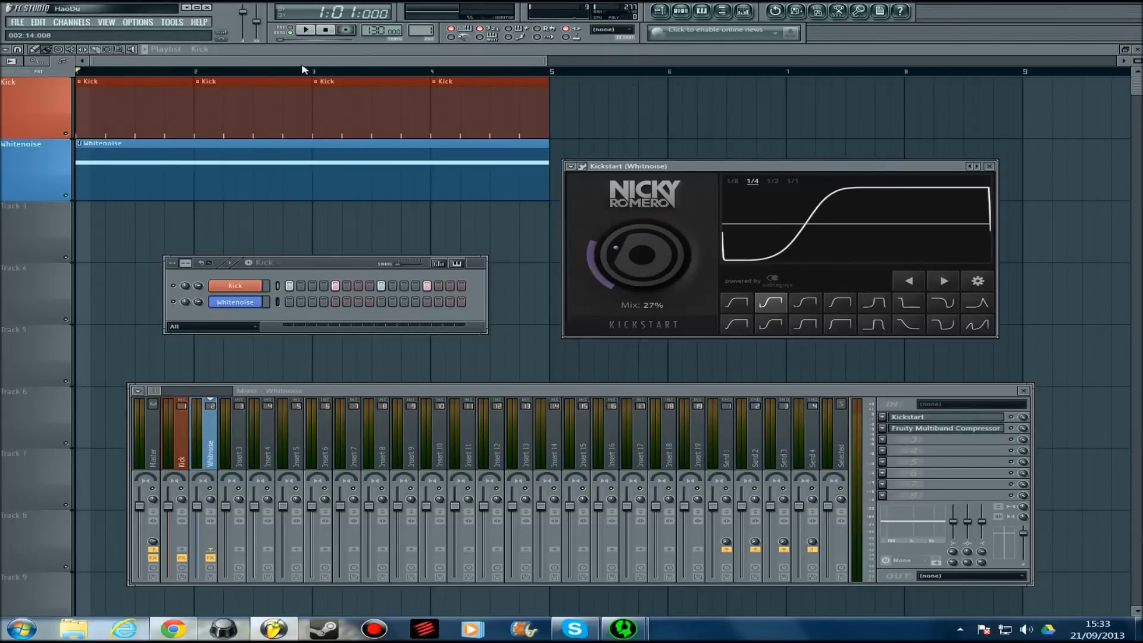
pyautogui.press('space')
pyautogui.moveTo(649, 266)
pyautogui.mouseDown()
pyautogui.moveTo(649, 285)
pyautogui.moveTo(649, 234)
pyautogui.moveTo(649, 275)
pyautogui.moveTo(649, 260)
pyautogui.mouseUp()
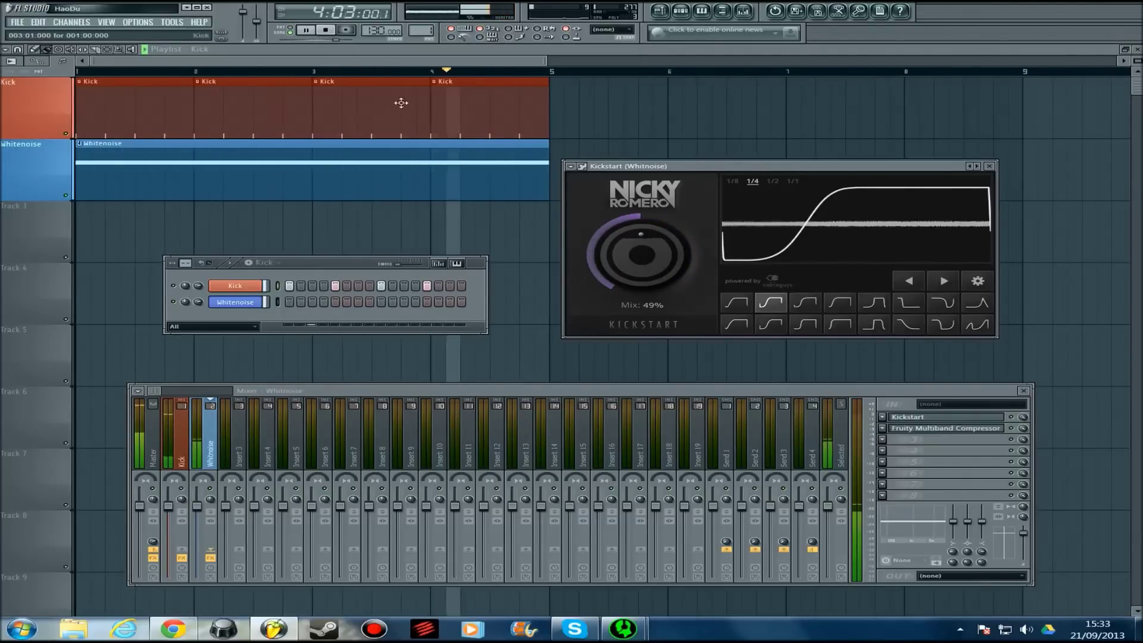
pyautogui.press('space')
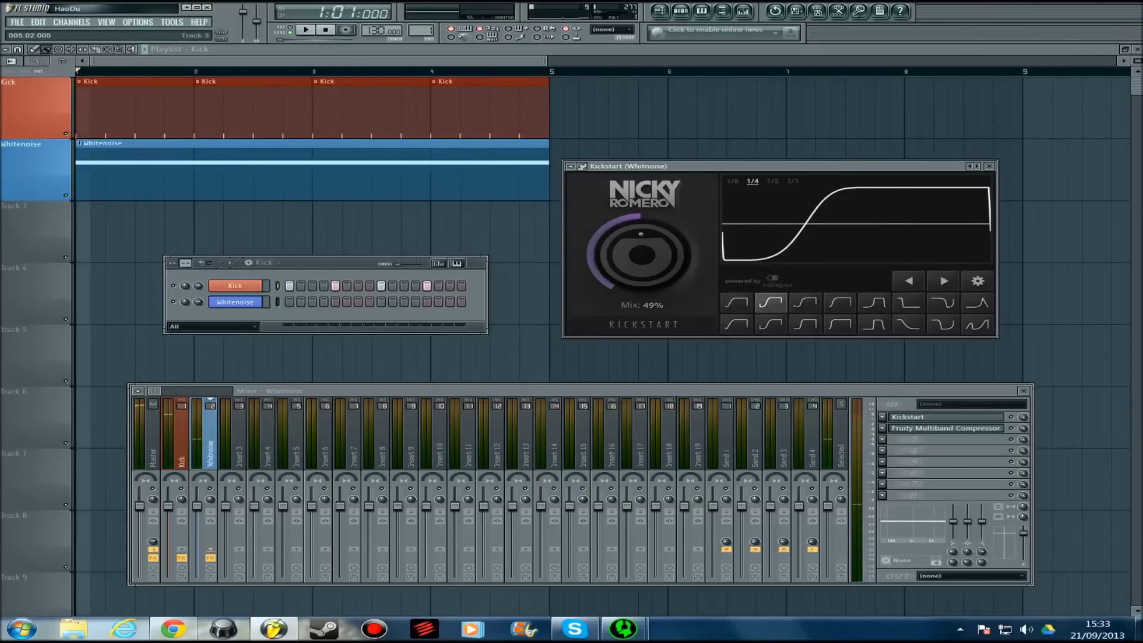
pyautogui.moveTo(649, 259); pyautogui.dragTo(649, 259)
# Step: Preview the Kickstart curve presets, including Reverse Chain and Free Punch, and settle on Classic Chain
pyautogui.click(737, 301)
pyautogui.click(771, 302)
pyautogui.click(840, 302)
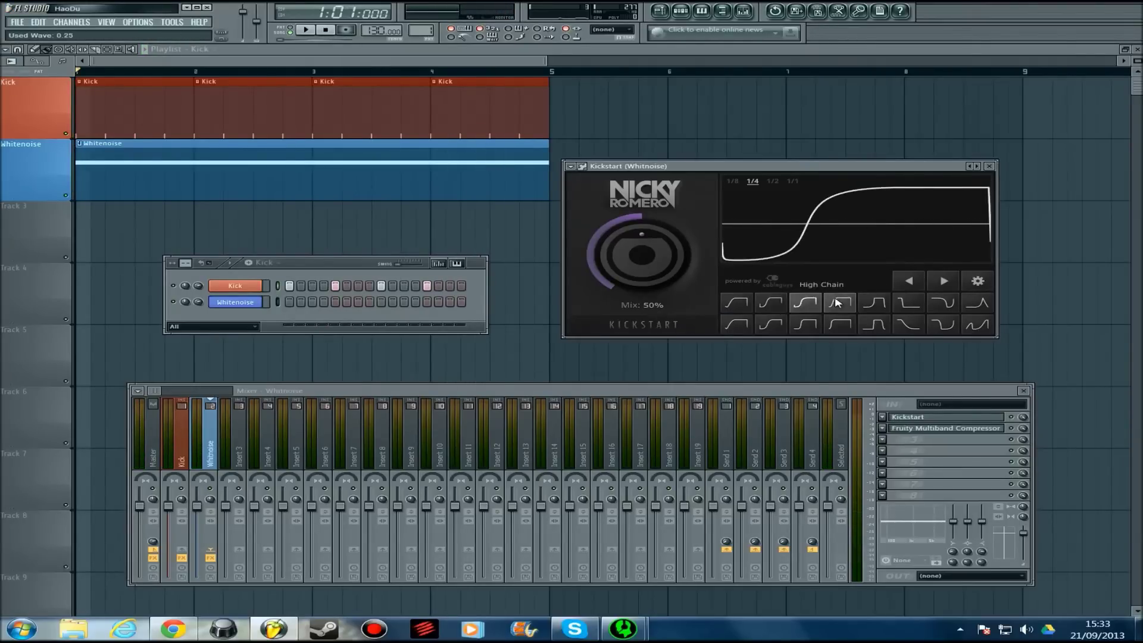
pyautogui.click(874, 302)
pyautogui.click(908, 303)
pyautogui.click(942, 303)
pyautogui.click(977, 325)
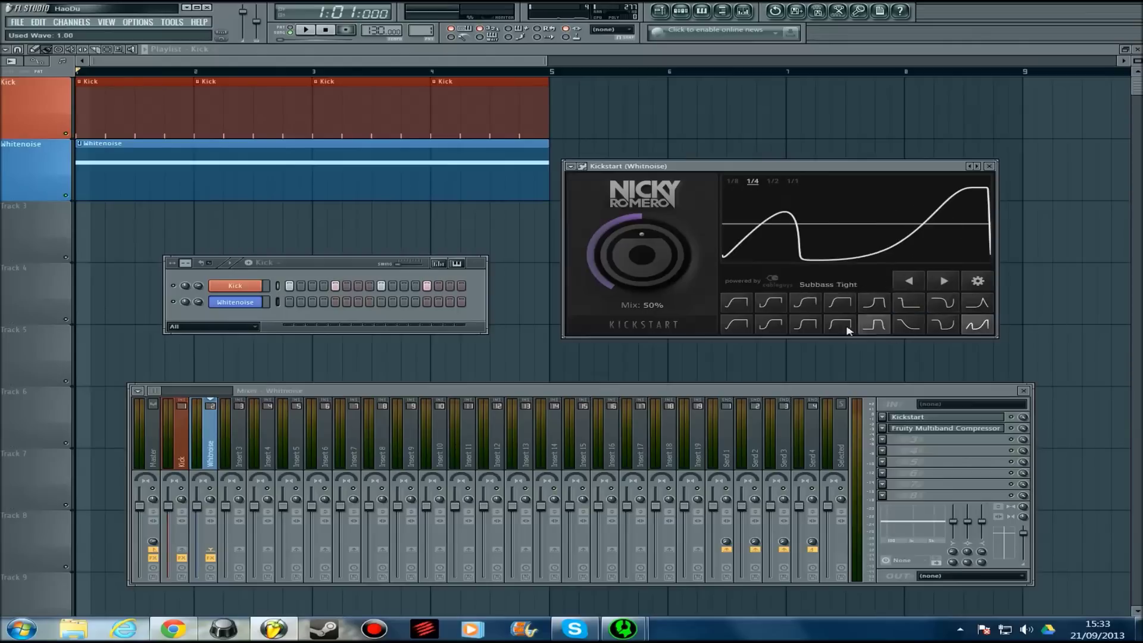
pyautogui.click(736, 324)
pyautogui.click(743, 299)
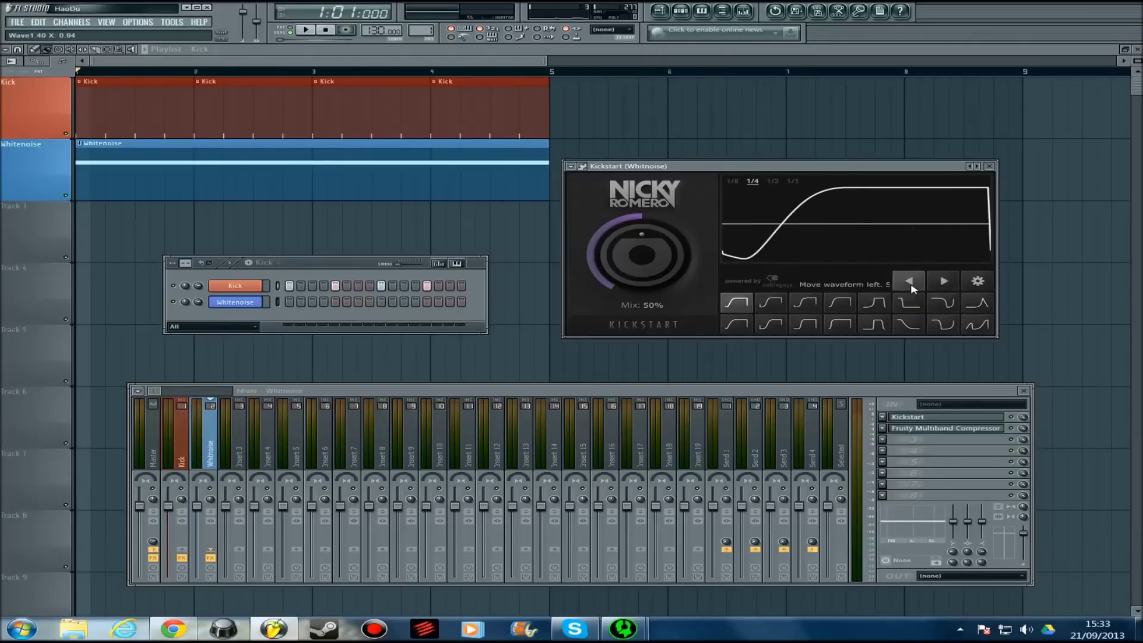
# Step: Shift the ducking waveform earlier and later, then restore its original position
pyautogui.click(909, 281)
pyautogui.click(909, 281)
pyautogui.click(911, 283)
pyautogui.click(913, 286)
pyautogui.click(954, 284)
pyautogui.click(955, 285)
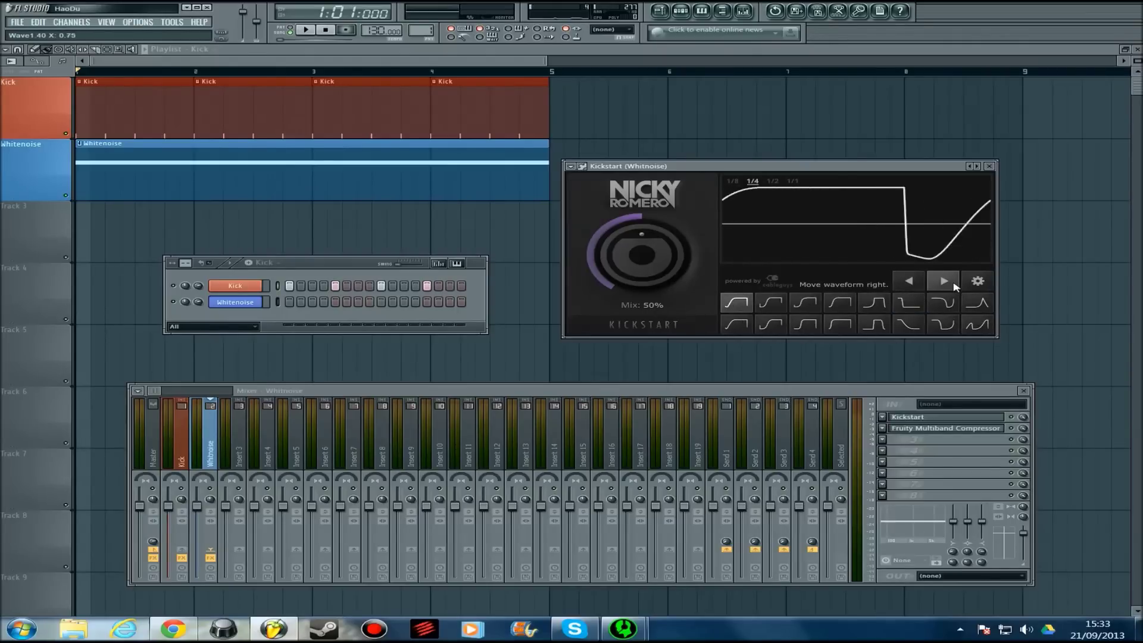
pyautogui.click(956, 286)
pyautogui.click(955, 287)
pyautogui.click(956, 287)
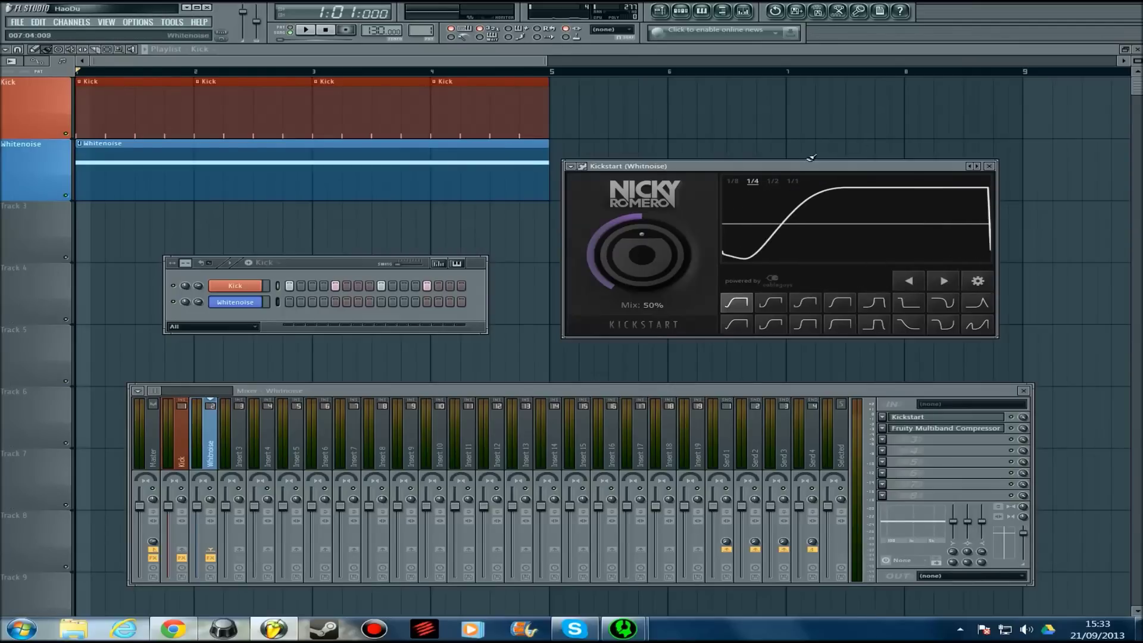
pyautogui.moveTo(778, 168)
pyautogui.mouseDown()
pyautogui.moveTo(768, 148)
pyautogui.moveTo(789, 151)
pyautogui.mouseUp()
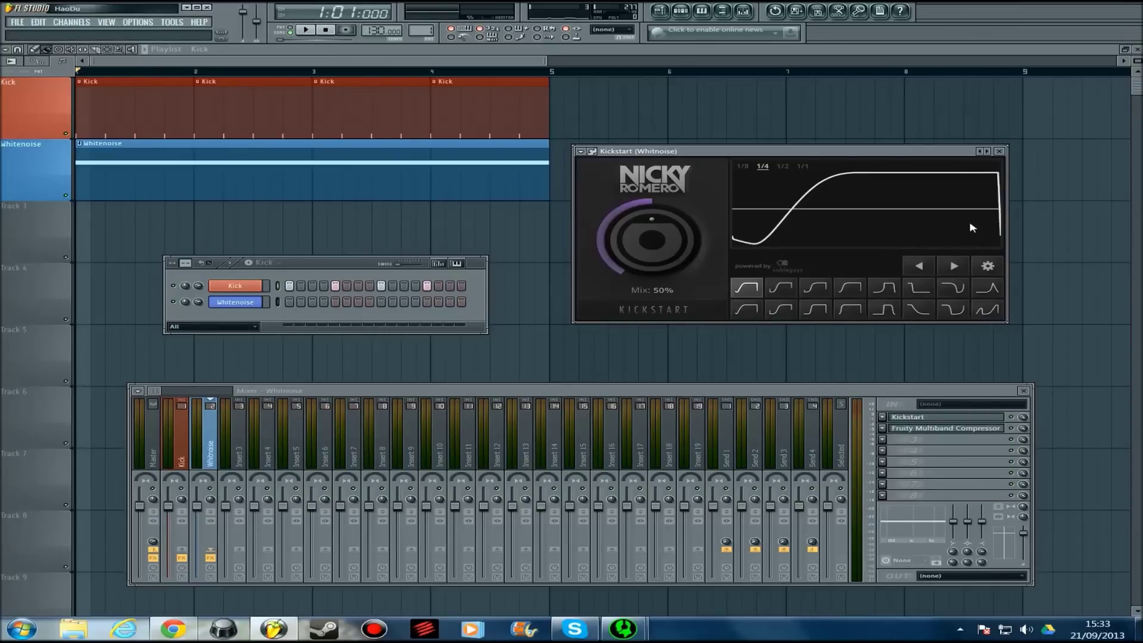
pyautogui.click(919, 288)
pyautogui.click(884, 287)
pyautogui.click(816, 288)
pyautogui.click(781, 287)
pyautogui.click(746, 287)
pyautogui.click(988, 266)
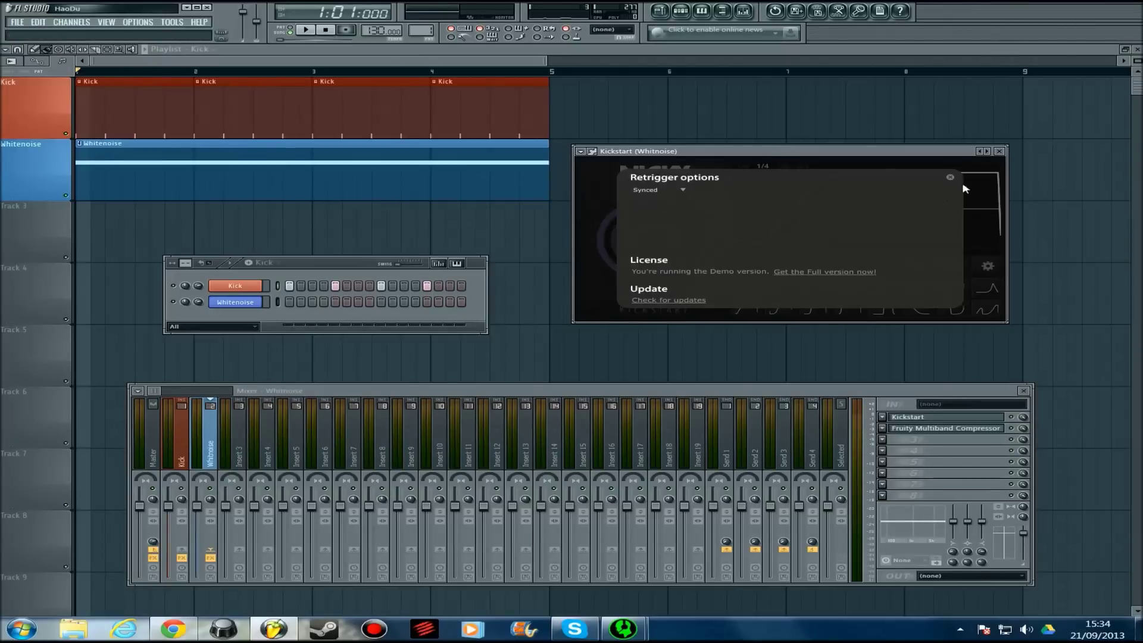
pyautogui.click(674, 192)
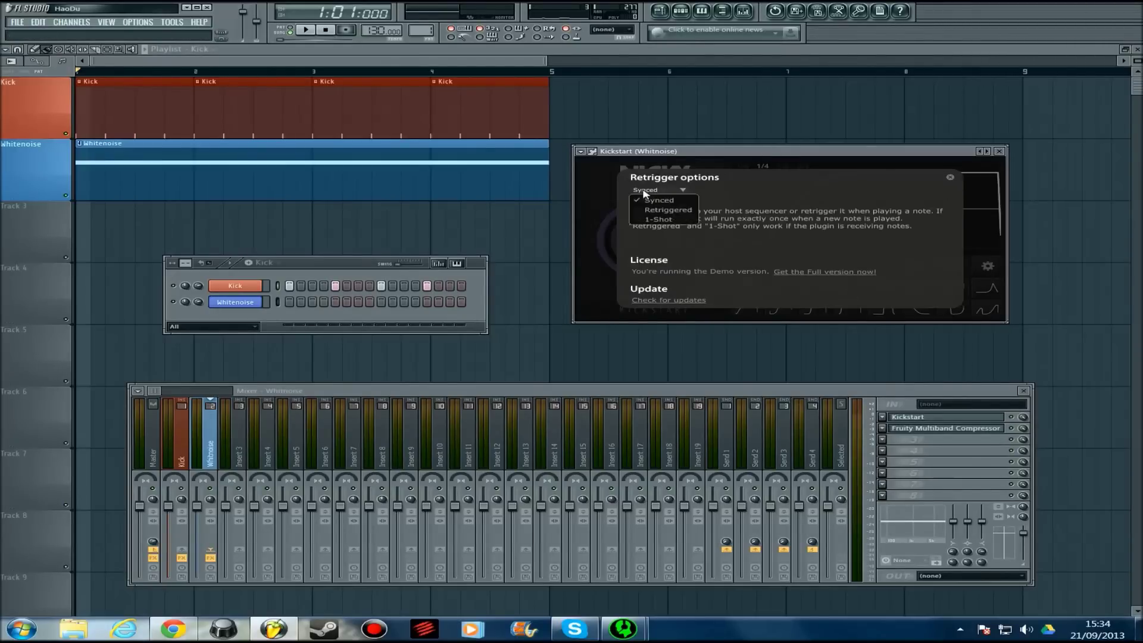
pyautogui.click(950, 178)
pyautogui.click(949, 177)
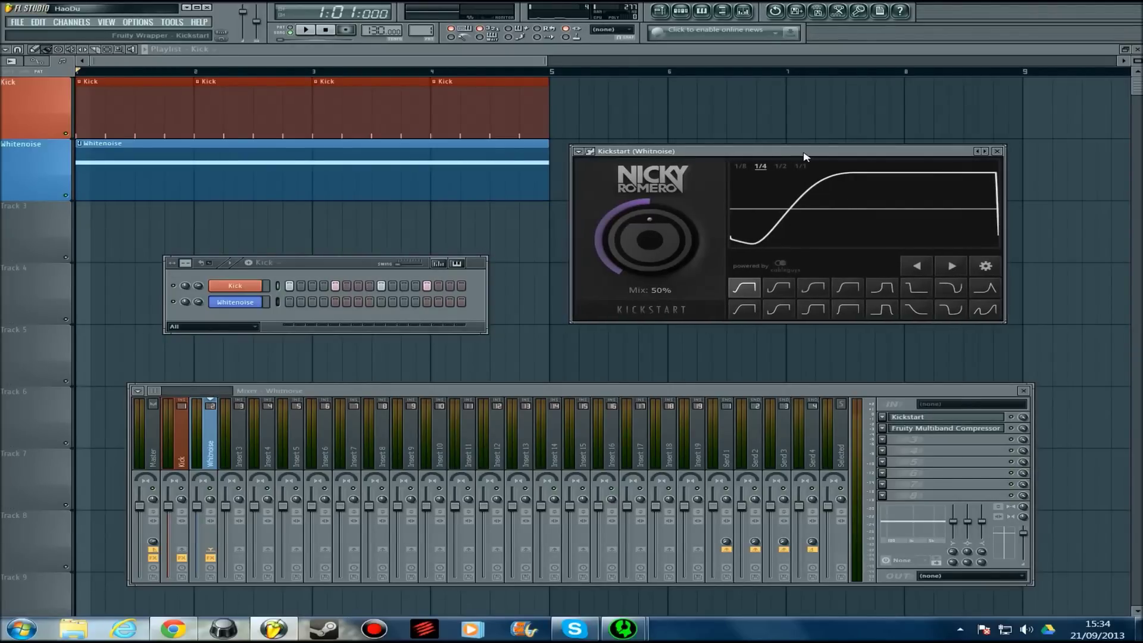
pyautogui.moveTo(804, 156); pyautogui.dragTo(804, 155)
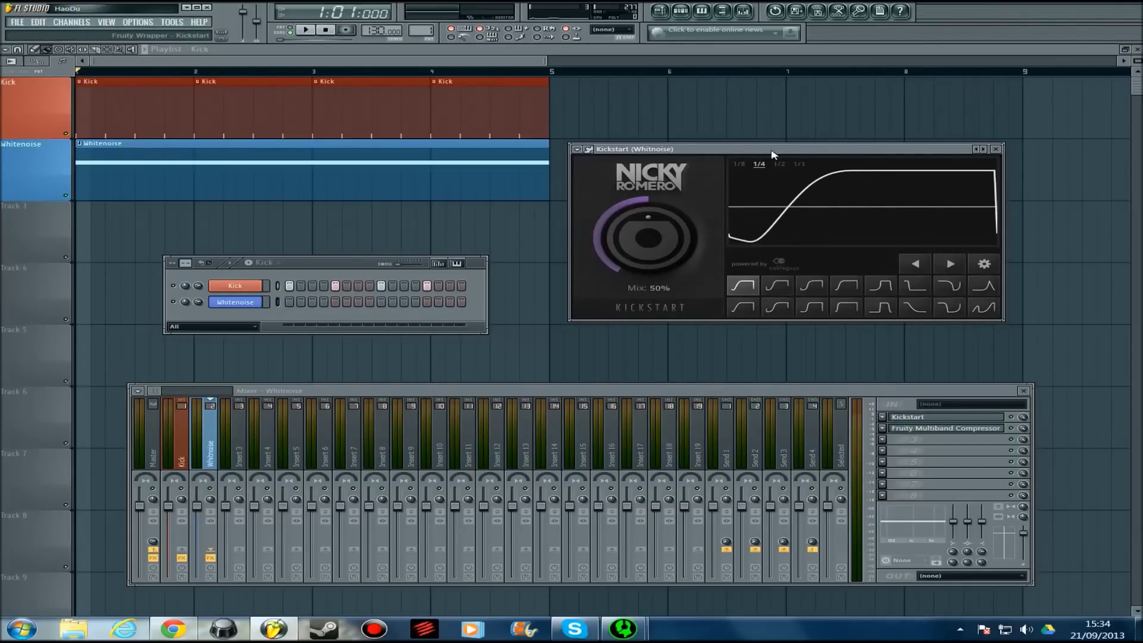
pyautogui.moveTo(794, 155)
pyautogui.mouseDown()
pyautogui.moveTo(737, 238)
pyautogui.moveTo(683, 214)
pyautogui.moveTo(808, 155)
pyautogui.moveTo(782, 157)
pyautogui.moveTo(793, 155)
pyautogui.mouseUp()
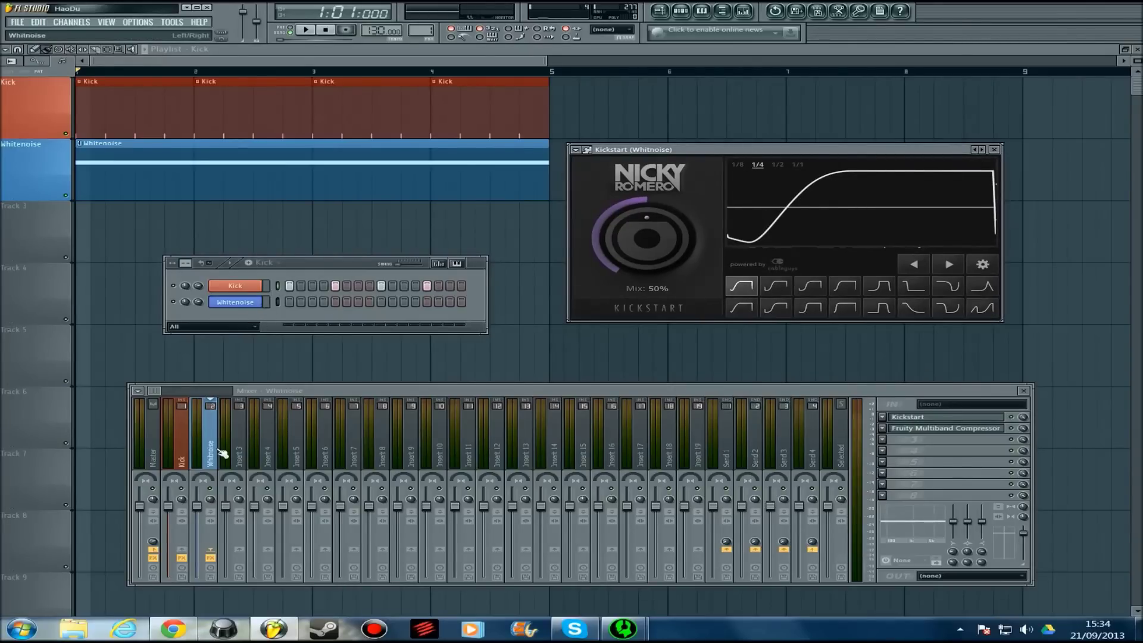
pyautogui.click(183, 431)
pyautogui.click(219, 436)
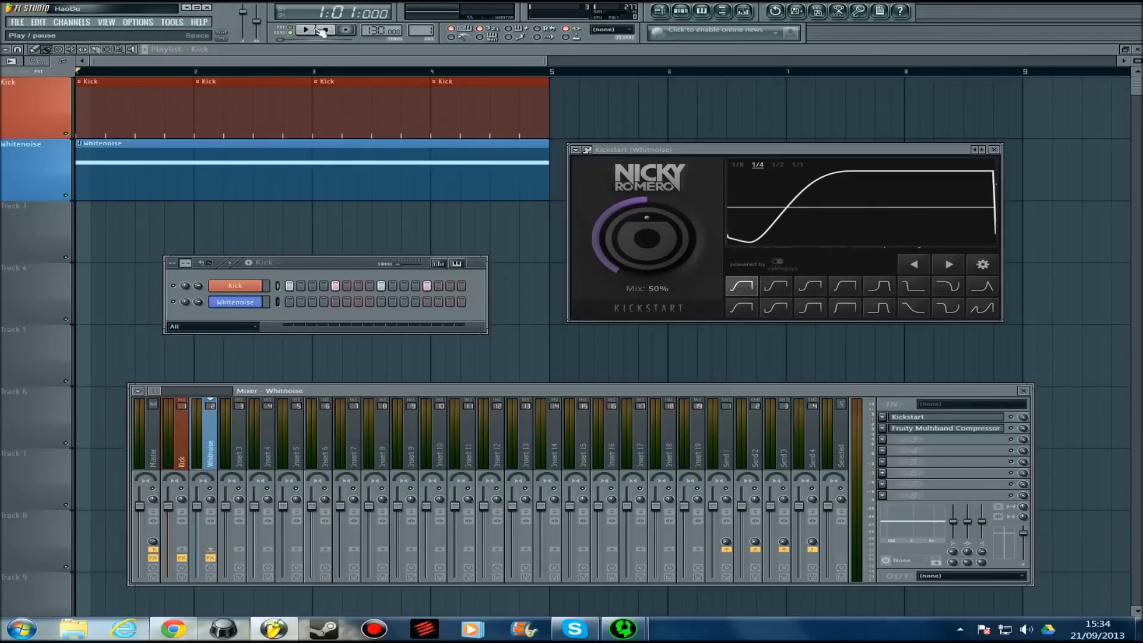
# Step: Bring the Kickstart window forward and select its second ducking curve preset
pyautogui.click(814, 155)
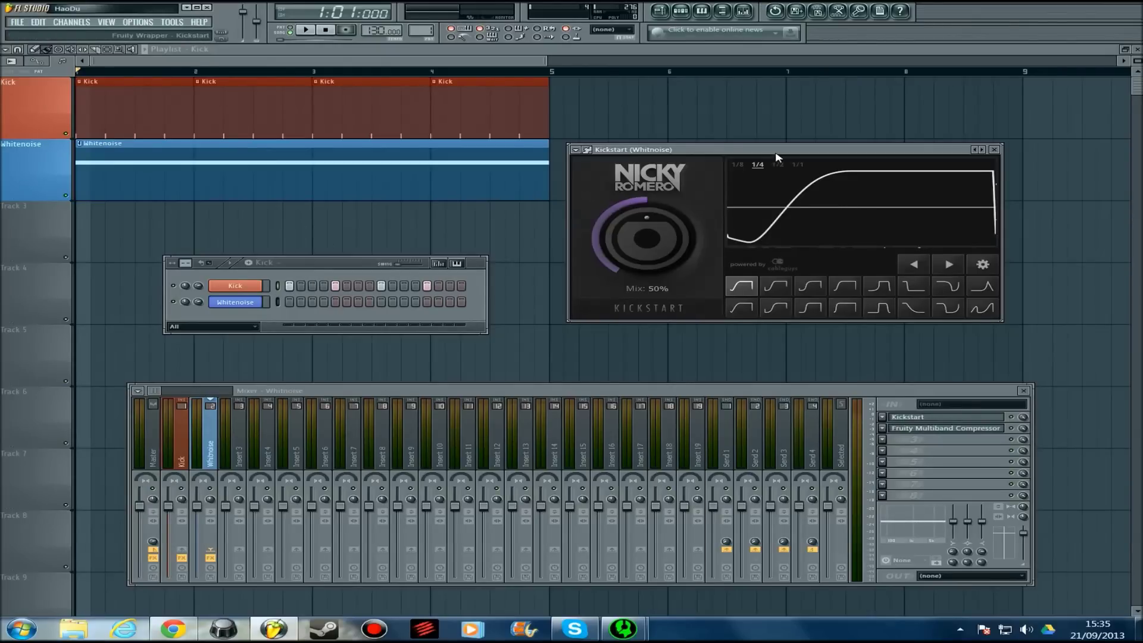
pyautogui.moveTo(776, 153); pyautogui.dragTo(775, 155)
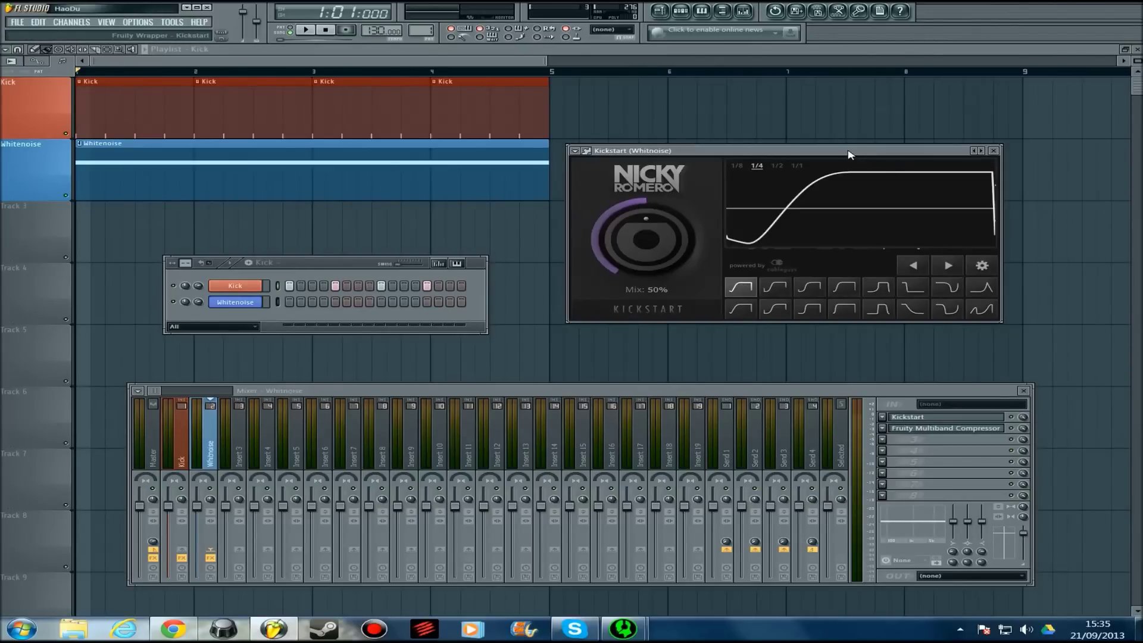
pyautogui.moveTo(850, 155); pyautogui.dragTo(853, 154)
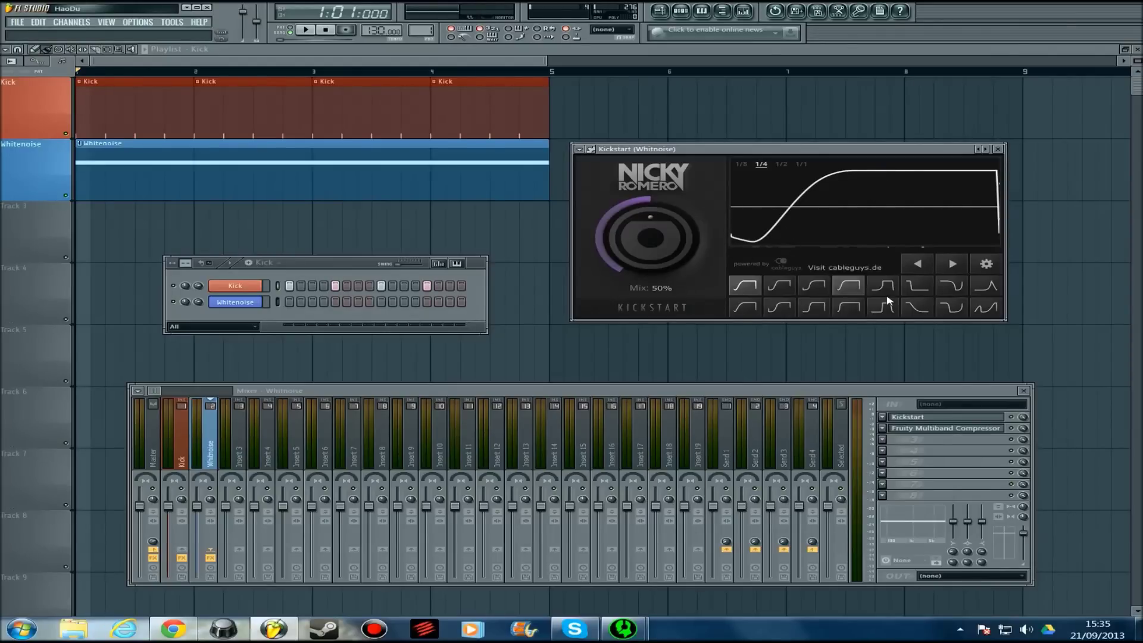
pyautogui.click(769, 285)
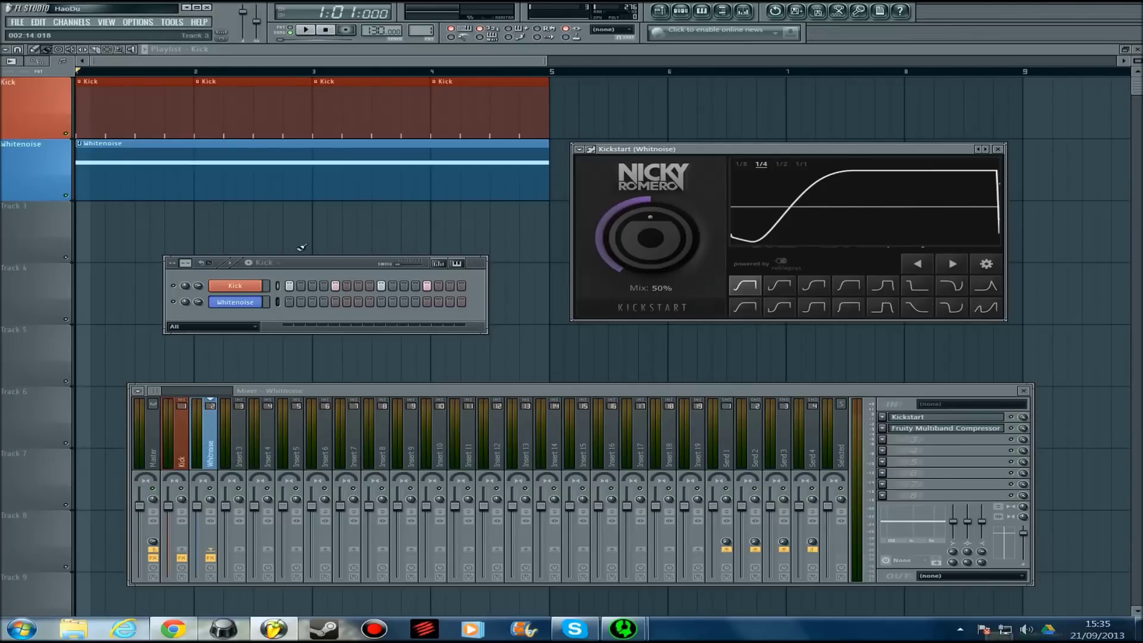
# Step: Play the song with the current curve, then switch to Classic Chain and listen again
pyautogui.click(306, 30)
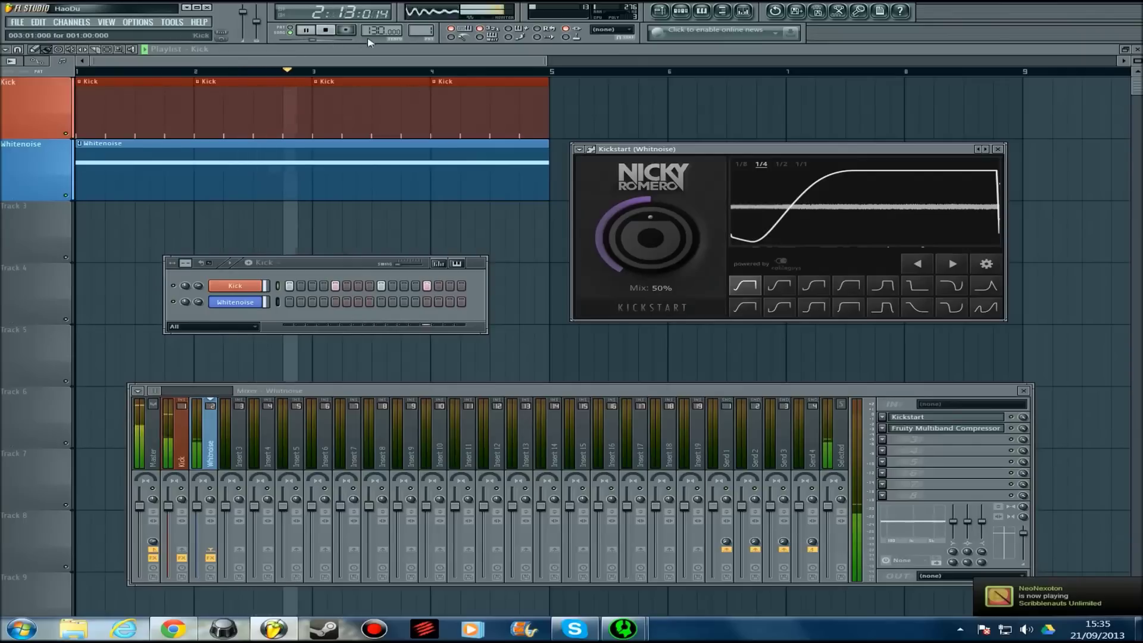
pyautogui.click(326, 32)
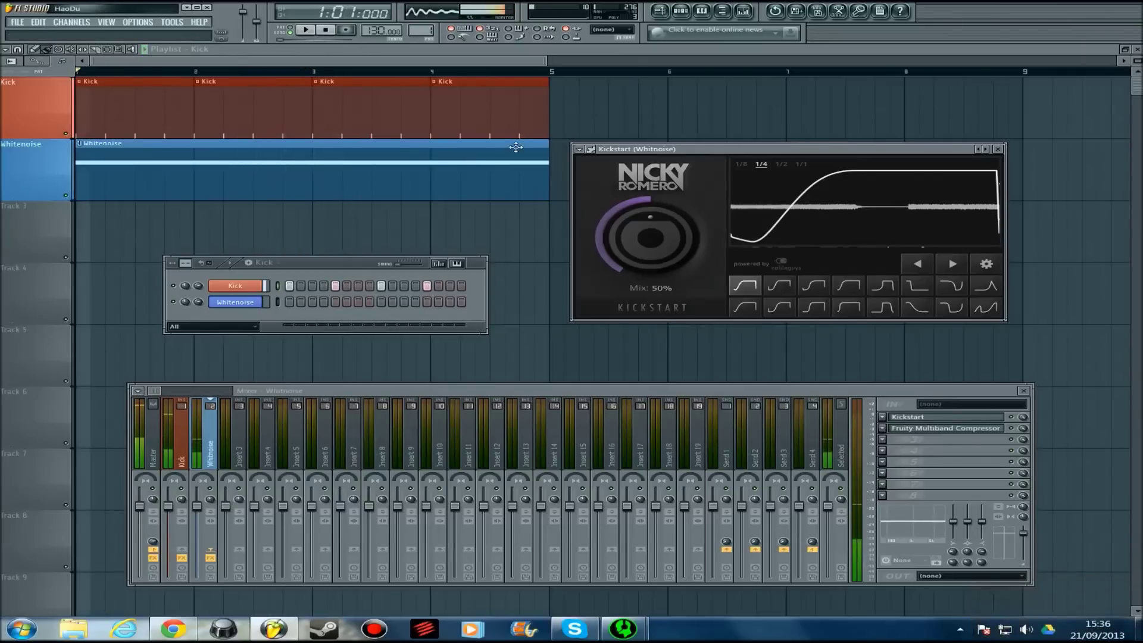
pyautogui.click(779, 286)
pyautogui.click(306, 29)
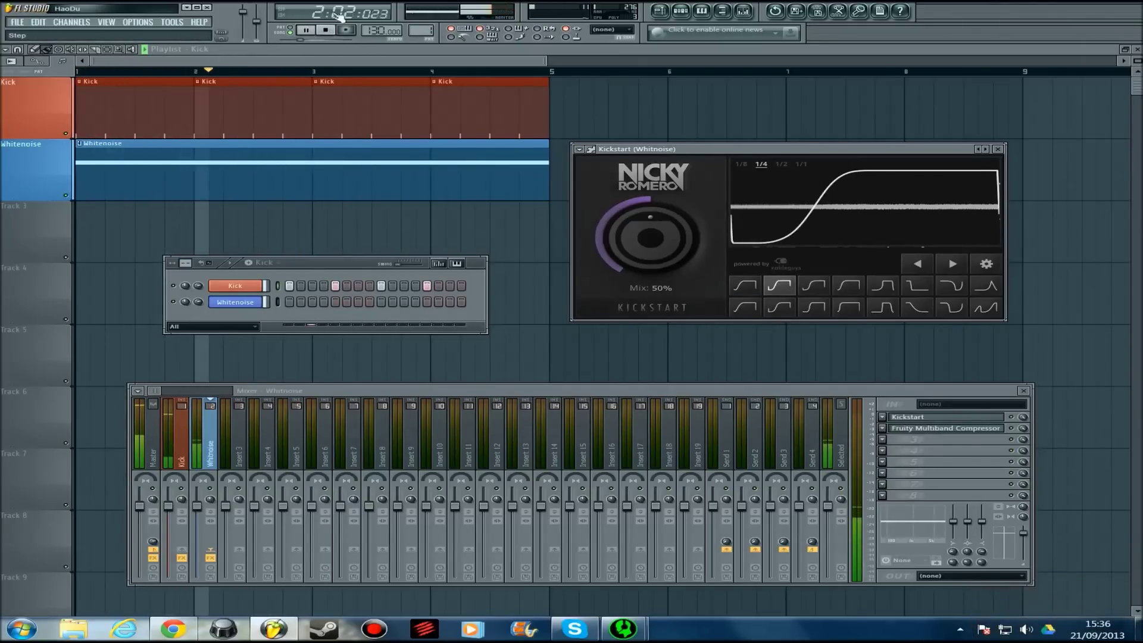
pyautogui.click(327, 31)
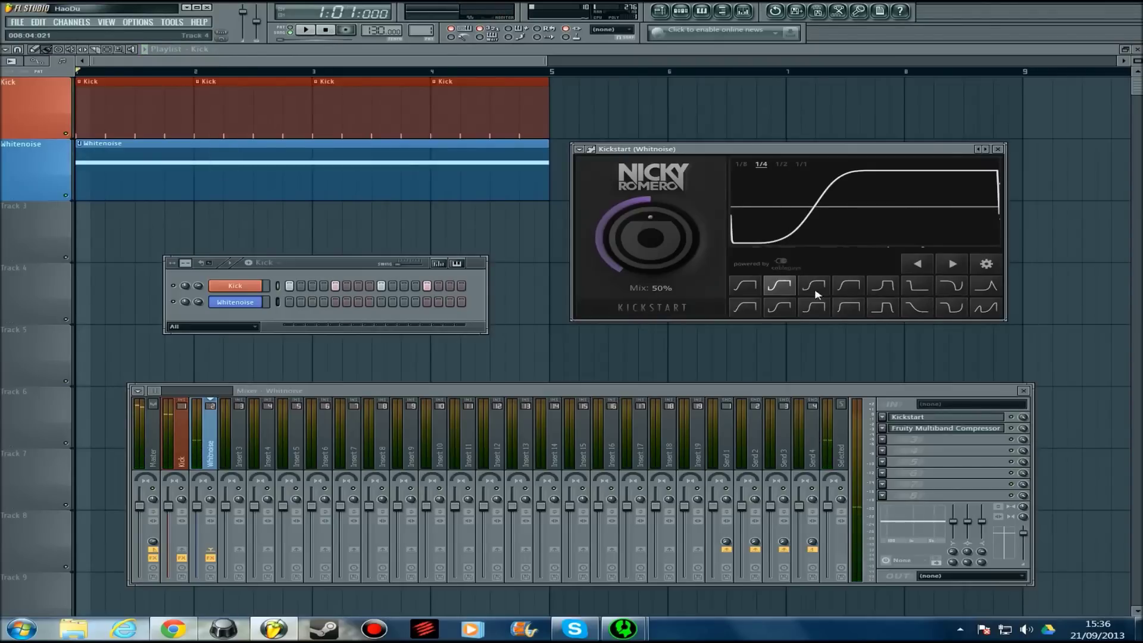
# Step: Try the fifth curve preset, then select Reverse Chain and listen to the song
pyautogui.click(893, 288)
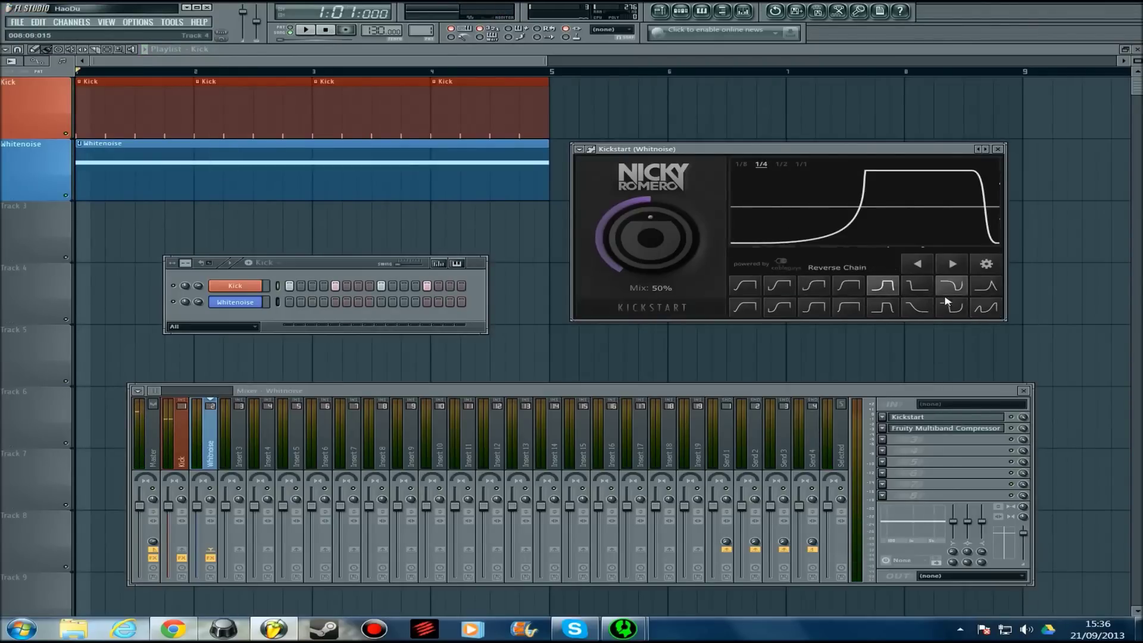
pyautogui.click(960, 296)
pyautogui.click(307, 31)
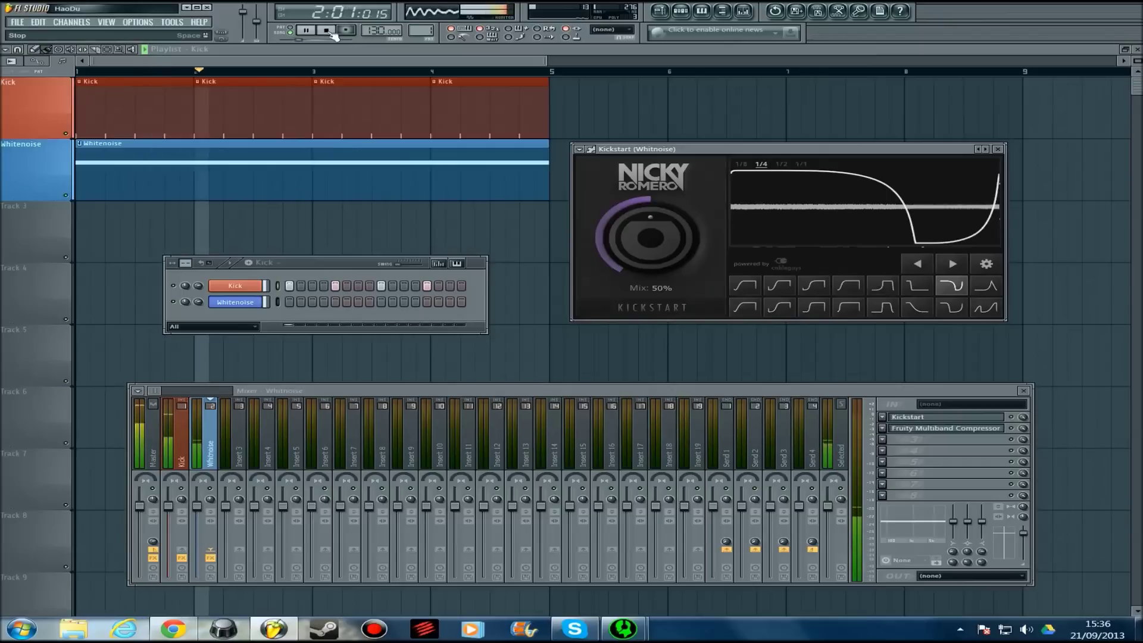
pyautogui.click(326, 31)
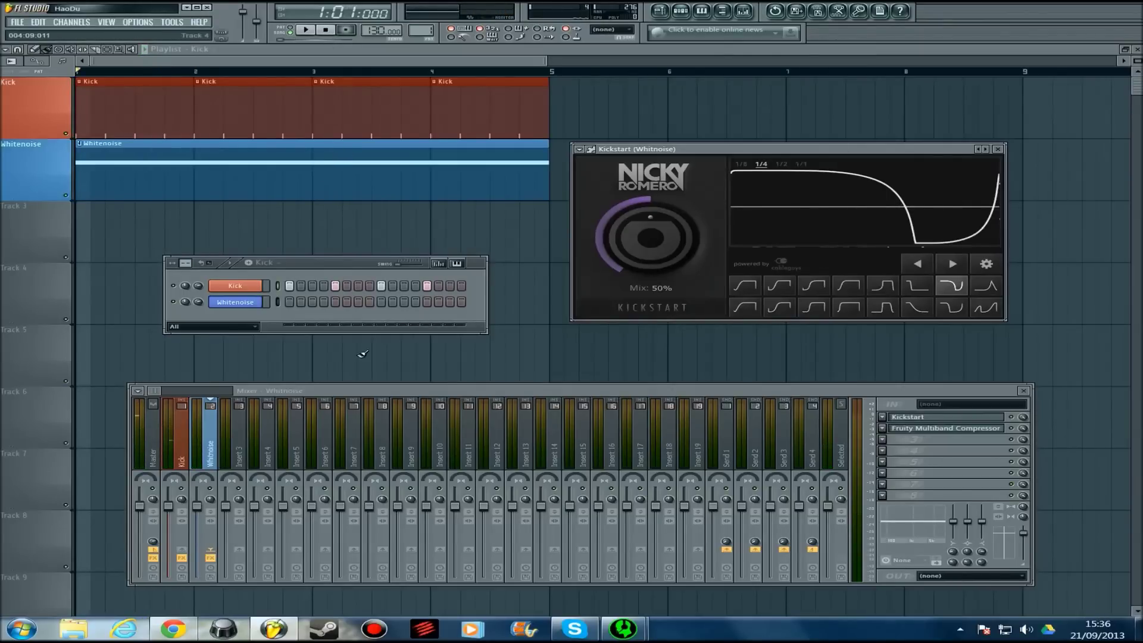
# Step: Move the Kick hits from steps 1, 5, 9, 13 to steps 3, 7, 11, 15
pyautogui.rightClick(289, 286)
pyautogui.rightClick(335, 286)
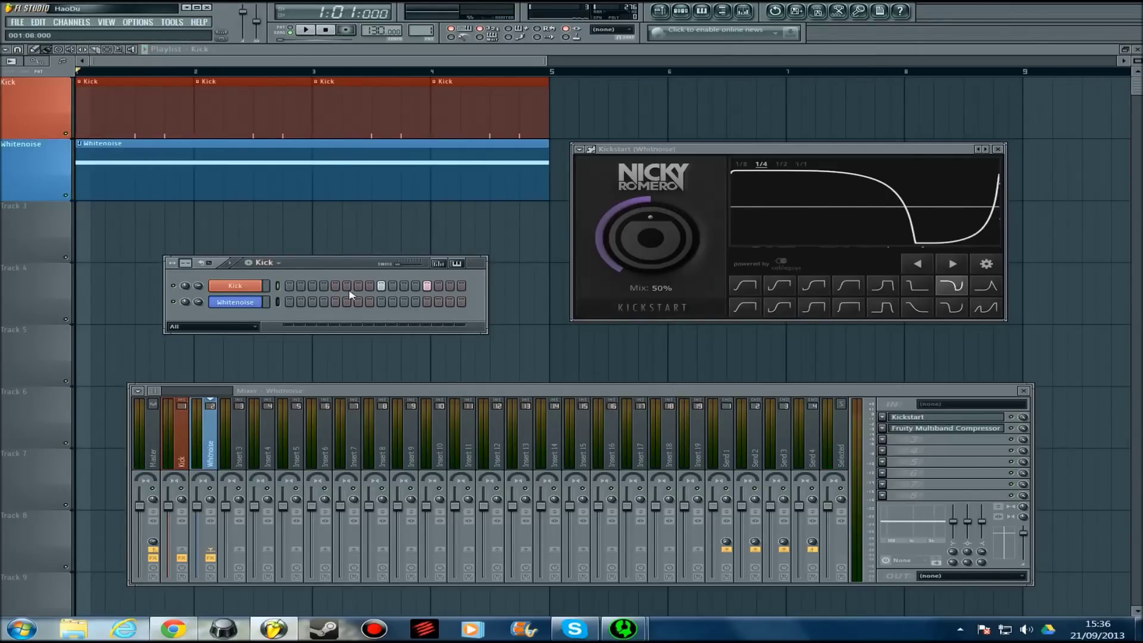
pyautogui.rightClick(381, 286)
pyautogui.rightClick(427, 285)
pyautogui.click(313, 286)
pyautogui.click(358, 285)
pyautogui.click(404, 286)
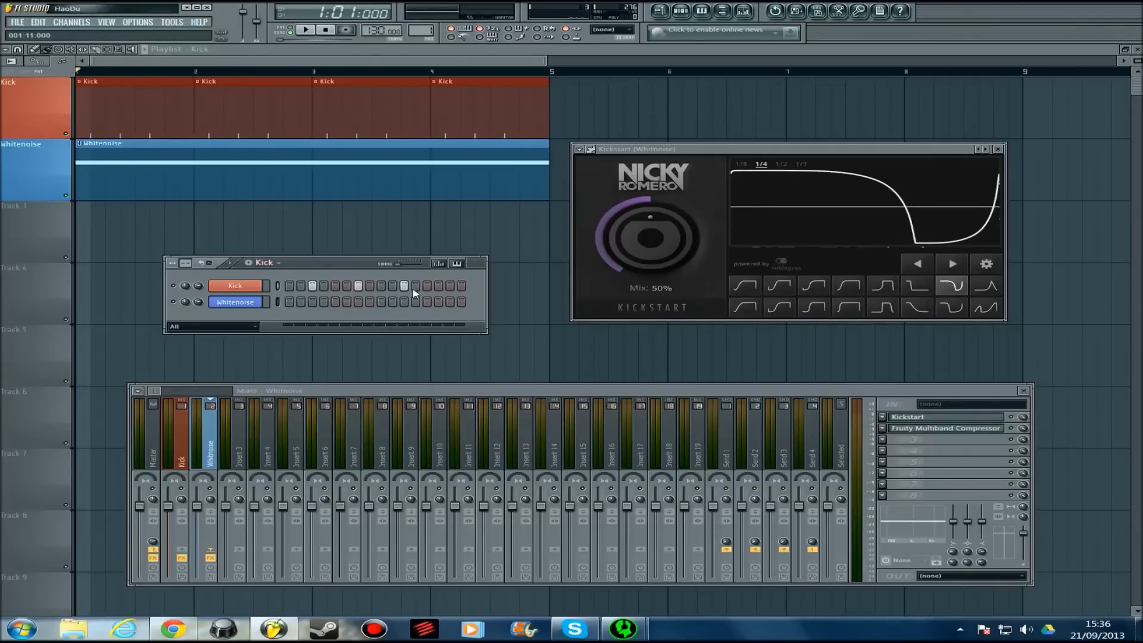
pyautogui.click(450, 286)
# Step: Listen twice to the off-beat kicks, then step back one preset and return to Reverse Chain
pyautogui.press('space')
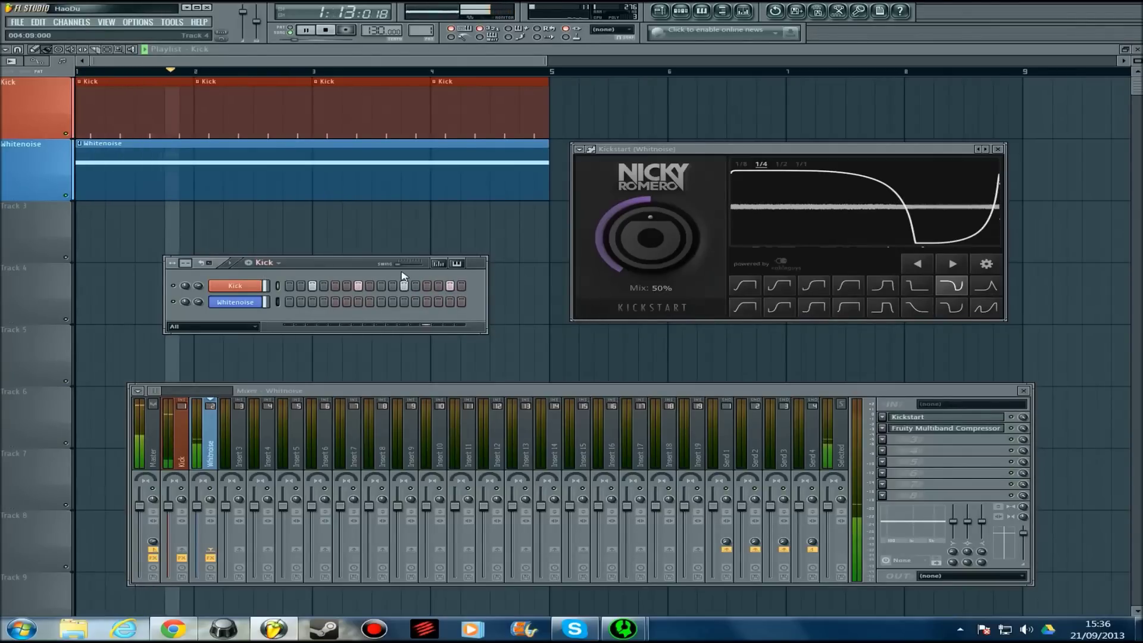
pyautogui.press('space')
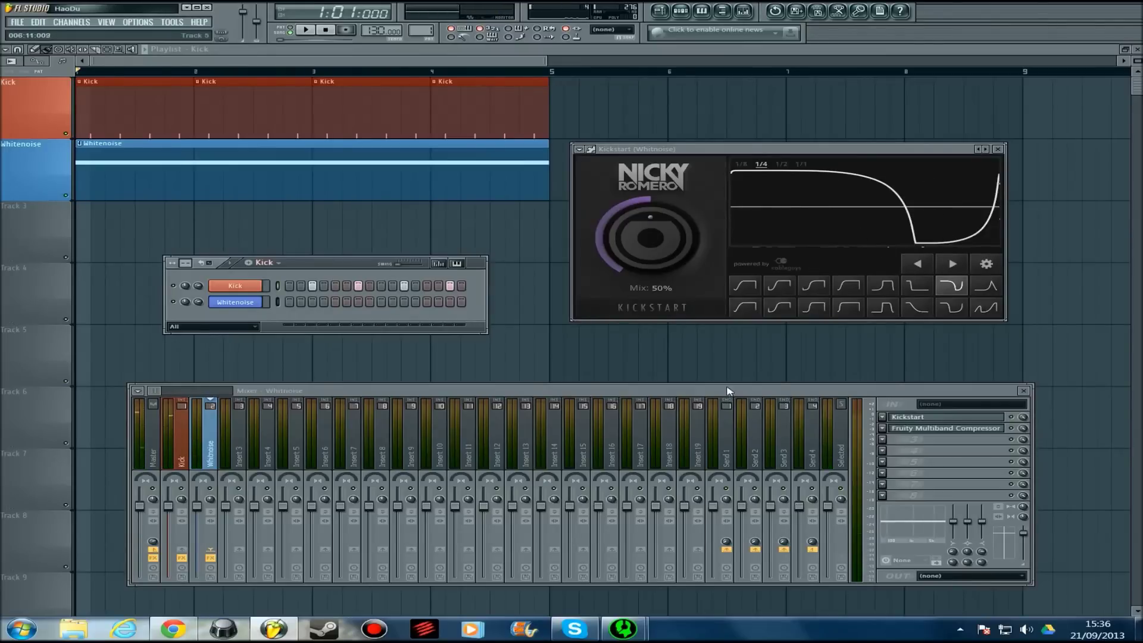
pyautogui.press('space')
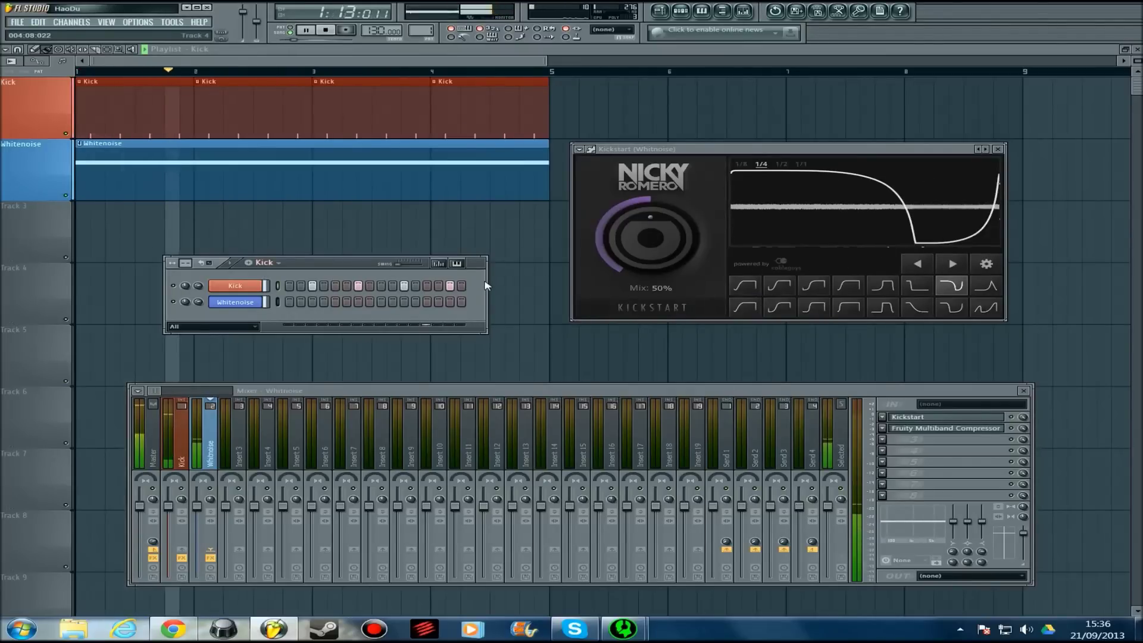
pyautogui.press('space')
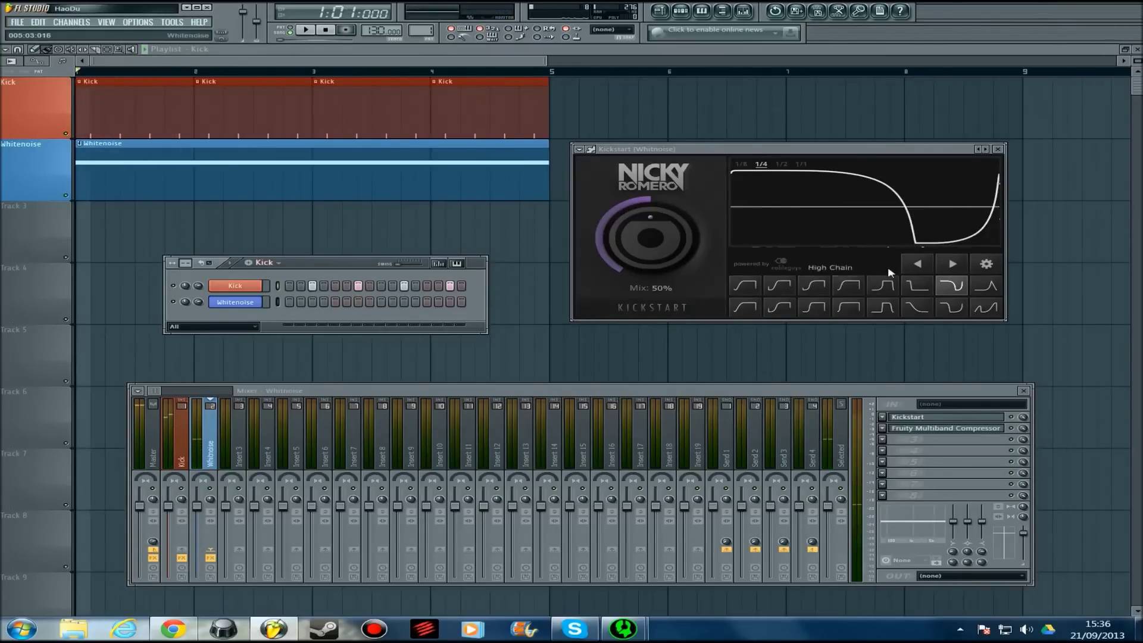
pyautogui.click(919, 264)
pyautogui.click(943, 268)
# Step: Add Kick hits on steps 3, 5, 7, 9, 10, 11, 13 and 15
pyautogui.click(312, 287)
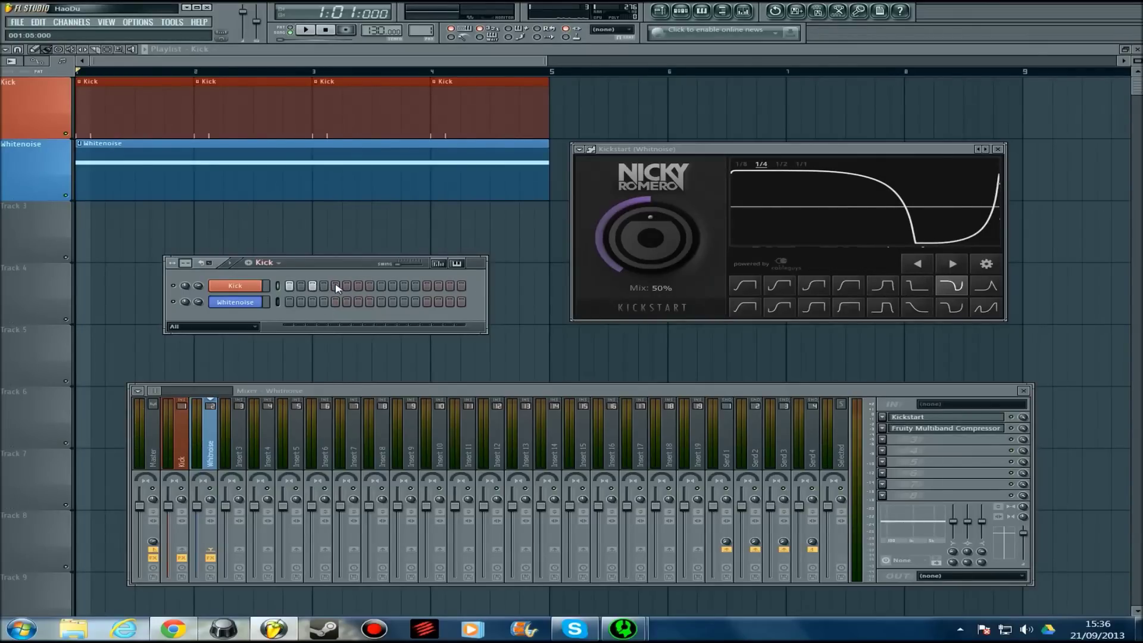
pyautogui.click(335, 286)
pyautogui.click(358, 286)
pyautogui.click(381, 286)
pyautogui.click(392, 287)
pyautogui.click(404, 286)
pyautogui.click(427, 286)
pyautogui.click(450, 286)
# Step: Choose the first curve preset at 1/8 note, adjust kicks around steps 9–11, and audition
pyautogui.click(745, 285)
pyautogui.click(741, 165)
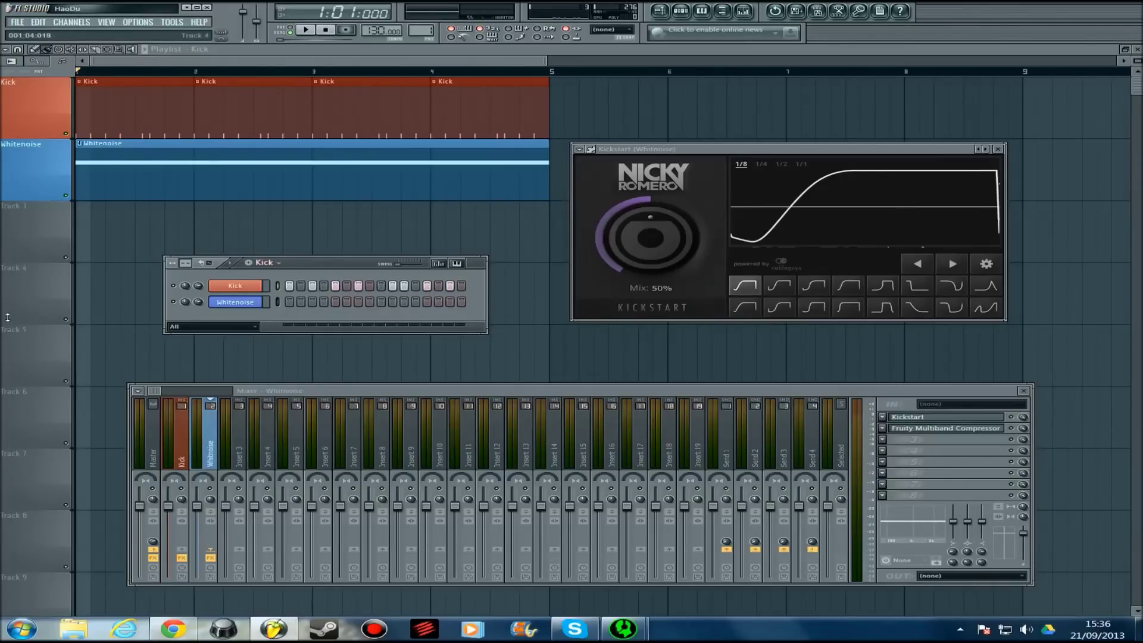
pyautogui.click(403, 286)
pyautogui.click(381, 286)
pyautogui.click(381, 286)
pyautogui.click(381, 287)
pyautogui.click(405, 286)
pyautogui.click(306, 29)
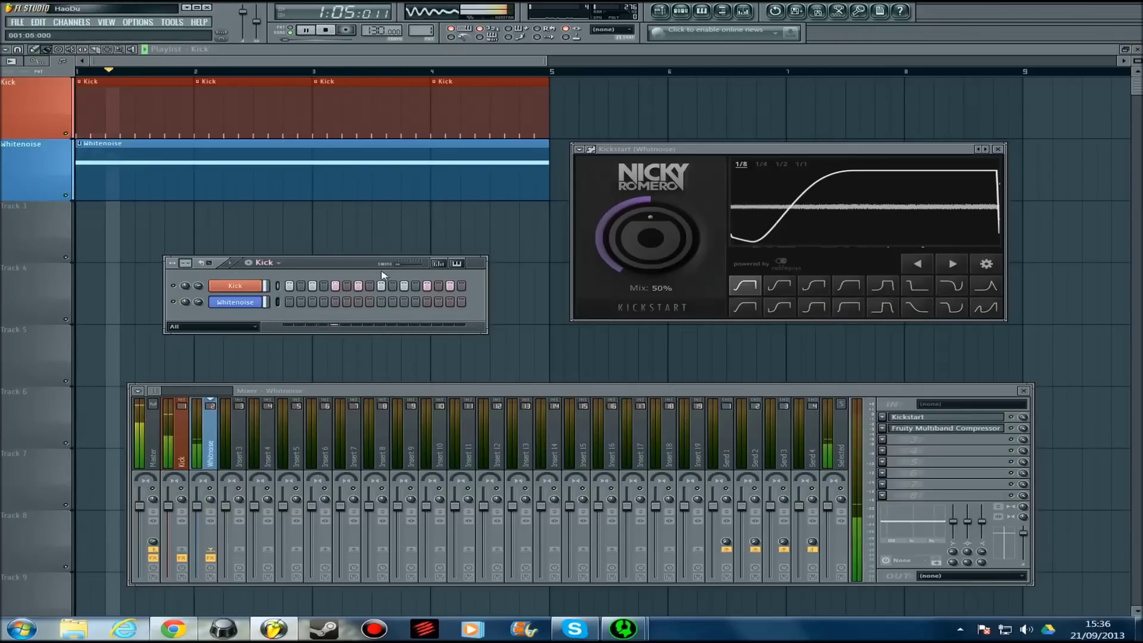
pyautogui.press('space')
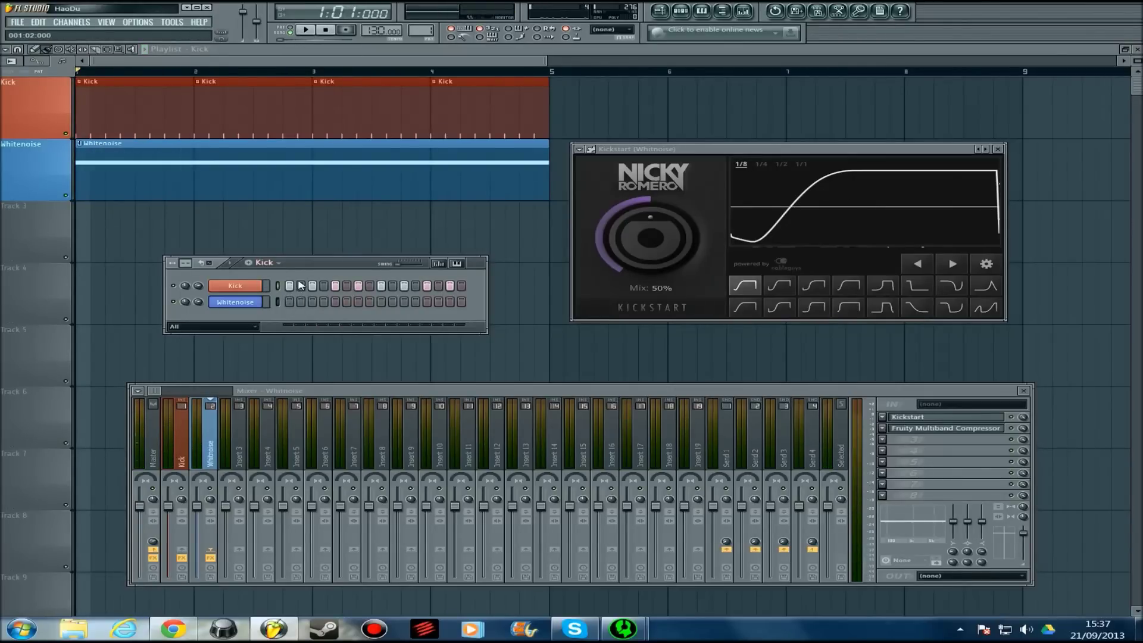
# Step: Set ducking to 1/2 note, clear kicks on steps 3–9, and audition the result
pyautogui.click(781, 164)
pyautogui.moveTo(312, 286)
pyautogui.mouseDown()
pyautogui.moveTo(473, 297)
pyautogui.moveTo(379, 288)
pyautogui.mouseUp()
pyautogui.press('space')
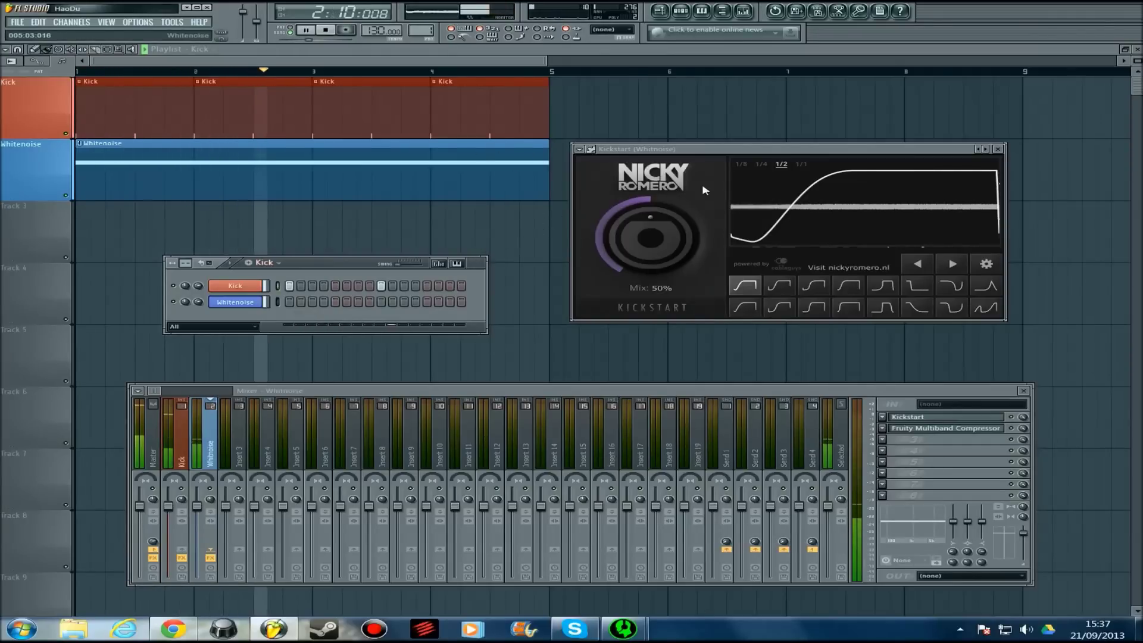
pyautogui.press('space')
# Step: Set ducking length to 1/4 note and add Kick hits on steps 5 and 13
pyautogui.click(772, 168)
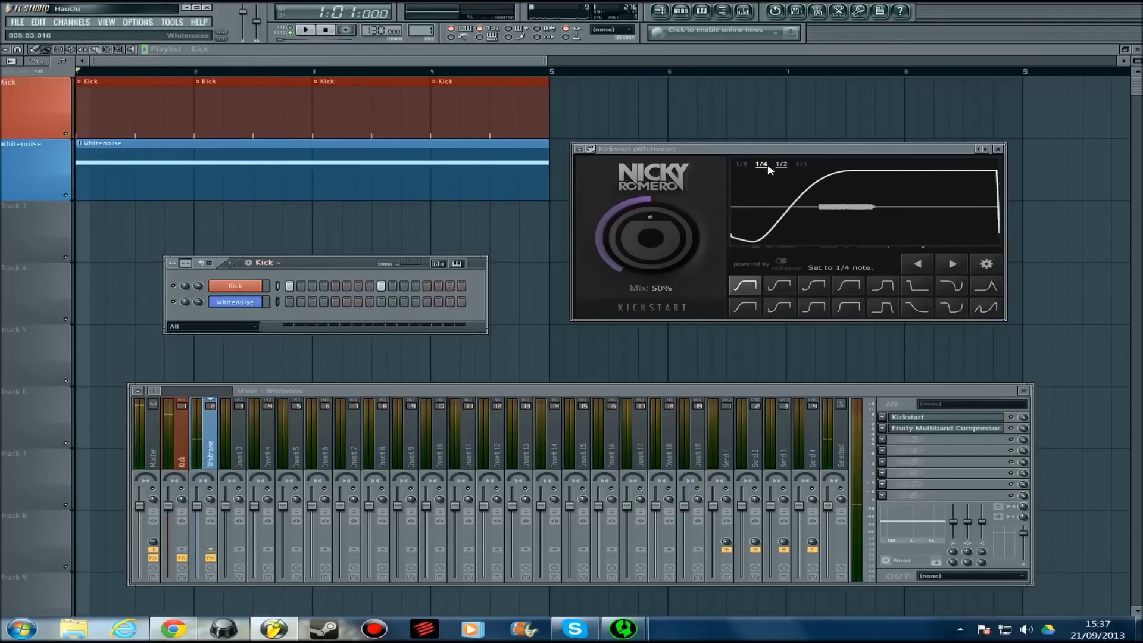
pyautogui.click(335, 285)
pyautogui.click(427, 286)
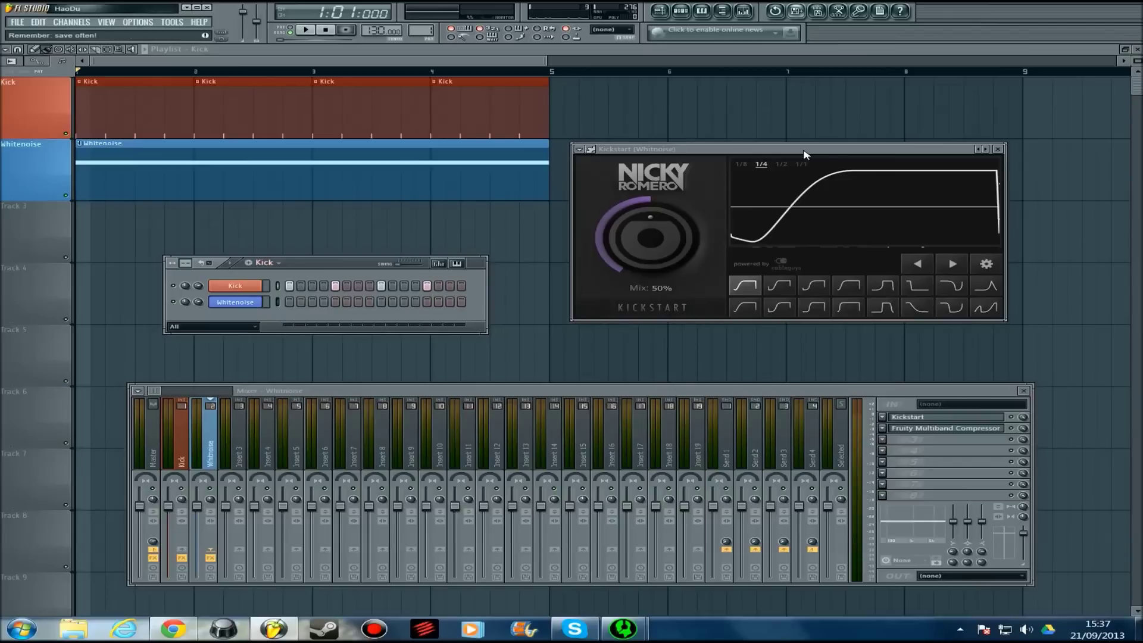
# Step: Drag the Kickstart window slightly by its title bar
pyautogui.moveTo(804, 155); pyautogui.dragTo(800, 154)
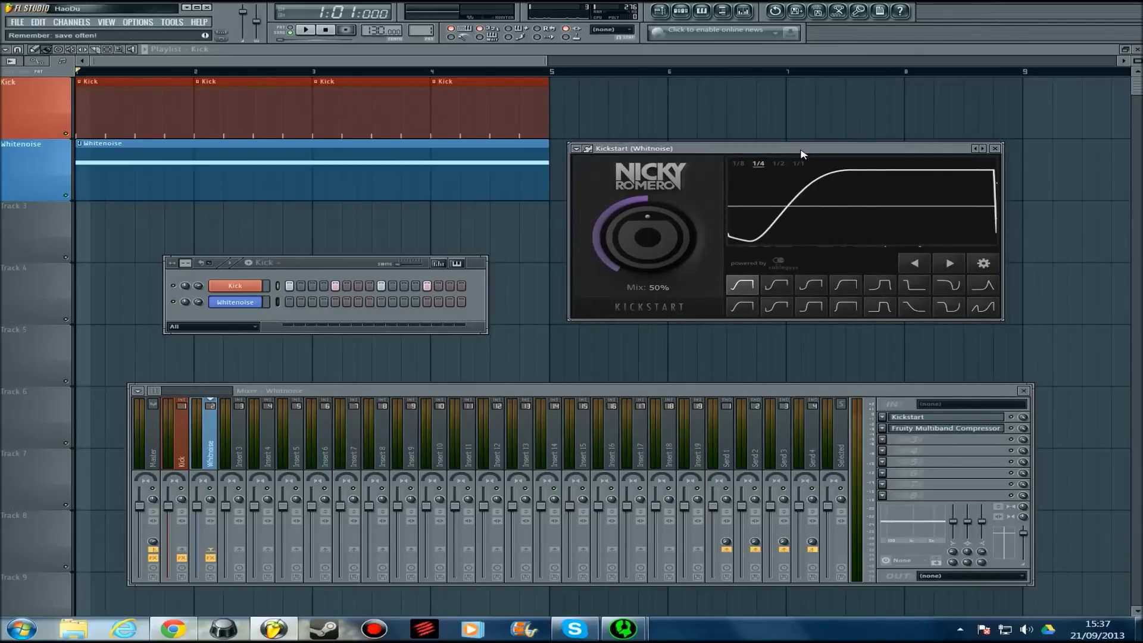